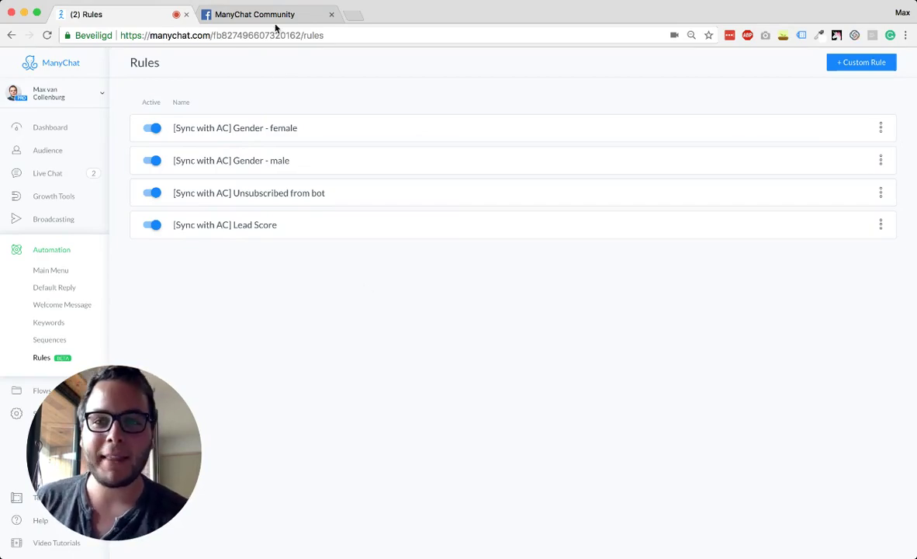
Skim the ManyChat Community group post, glance back at the Rules list, then return to the post
left_click(253, 14)
scroll(369, 163, "up", 3)
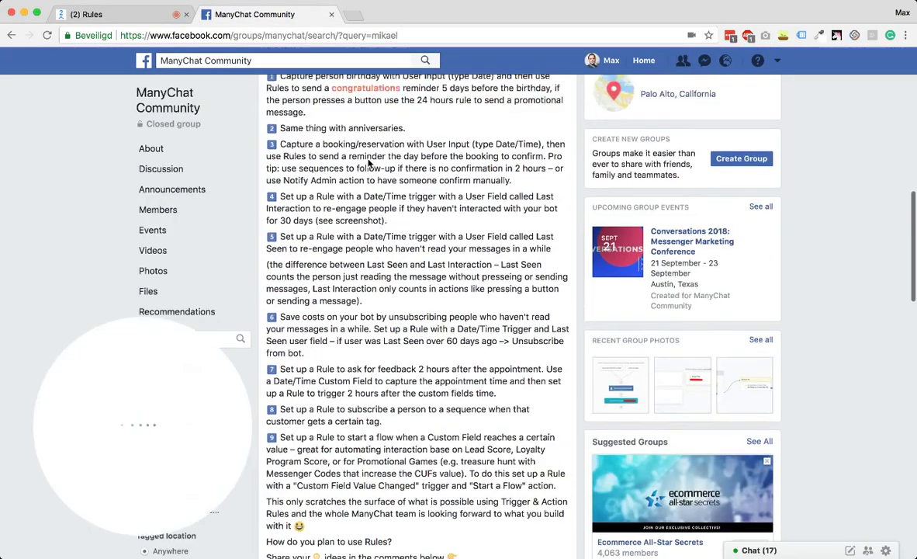
scroll(369, 162, "up", 10)
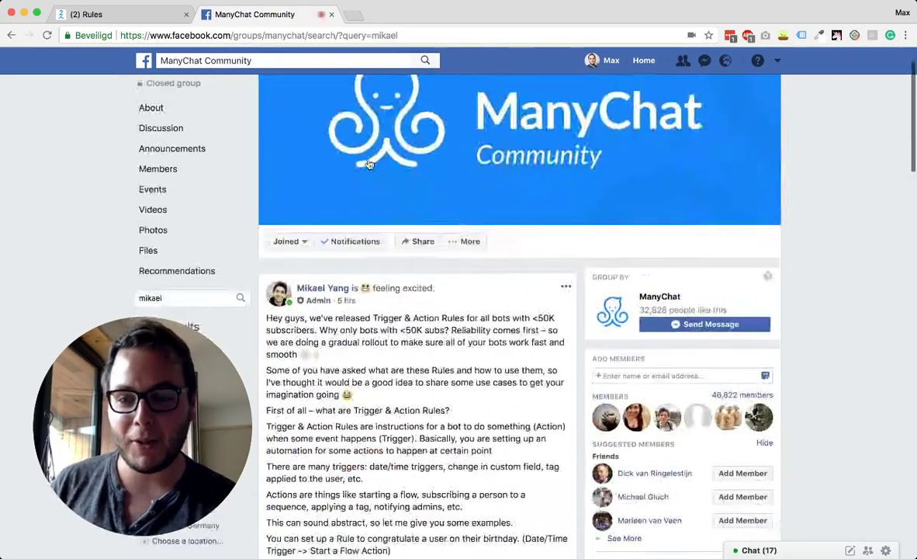
scroll(369, 163, "down", 2)
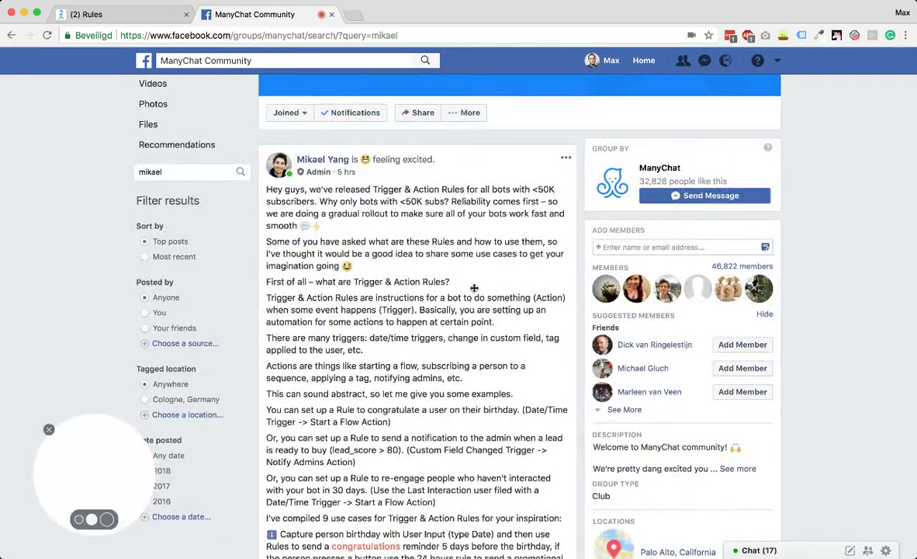
scroll(474, 287, "down", 3)
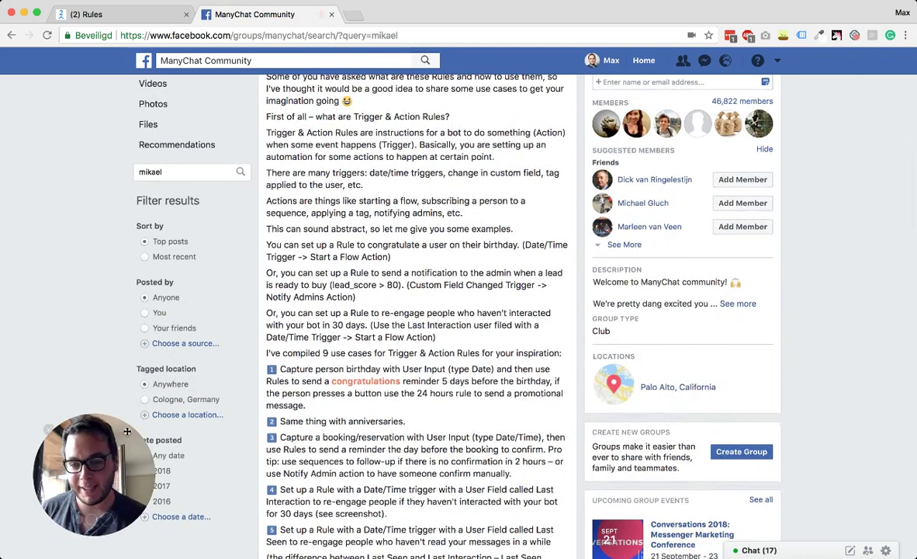
left_click_drag(126, 431, 99, 442)
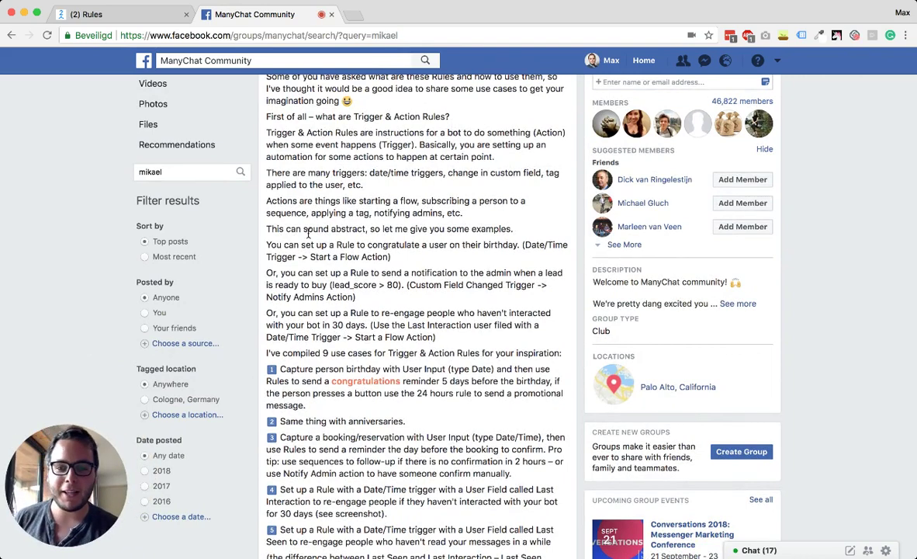
scroll(282, 208, "down", 1)
scroll(308, 232, "up", 2)
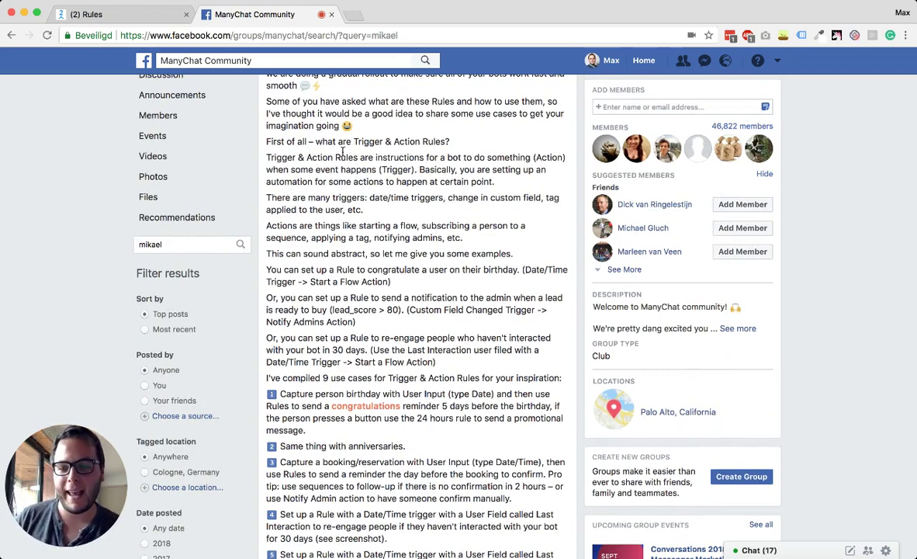
left_click(124, 13)
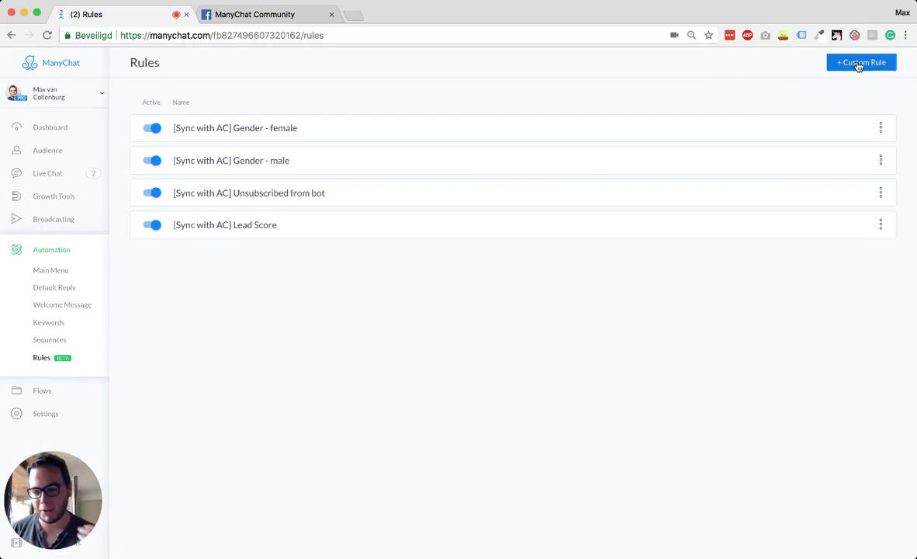
left_click(198, 31)
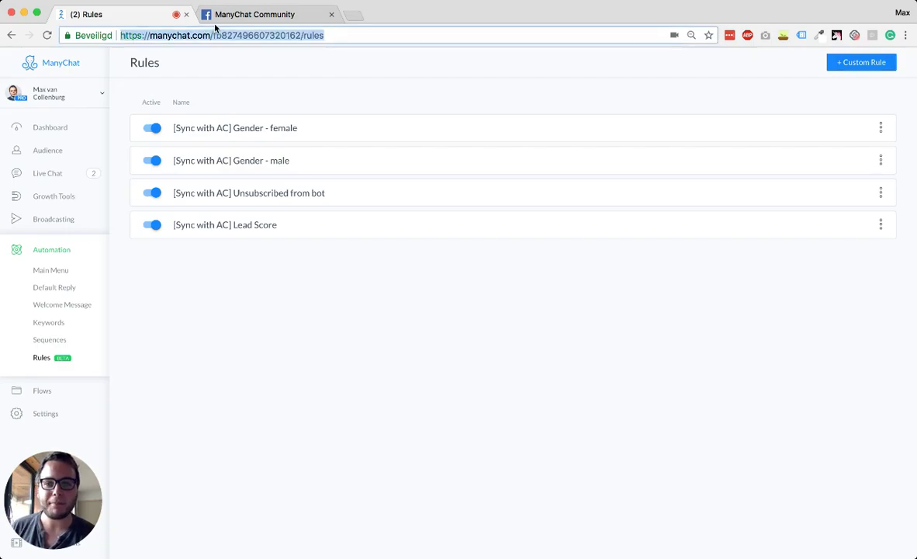
Read the nine Trigger & Action Rules use cases, then go back to the ManyChat Rules list
left_click(233, 15)
scroll(410, 321, "down", 5)
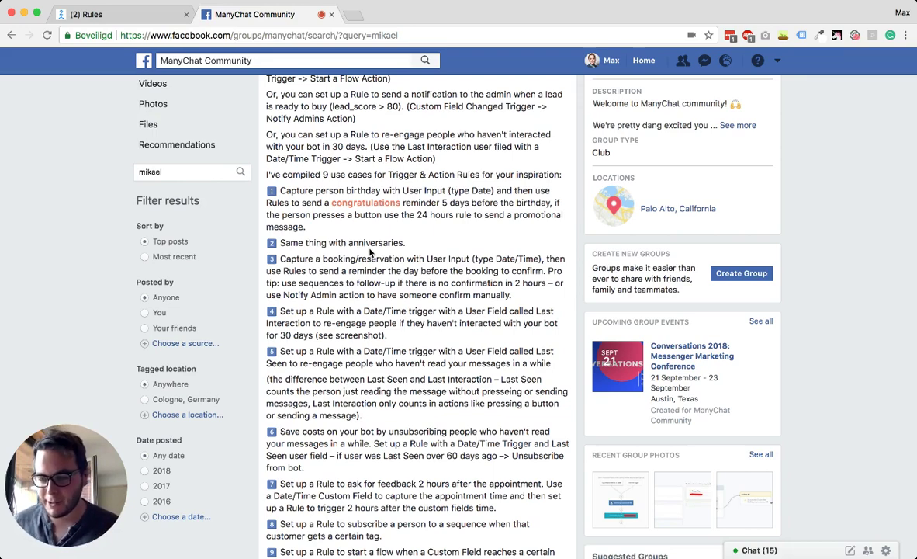
scroll(384, 271, "down", 1)
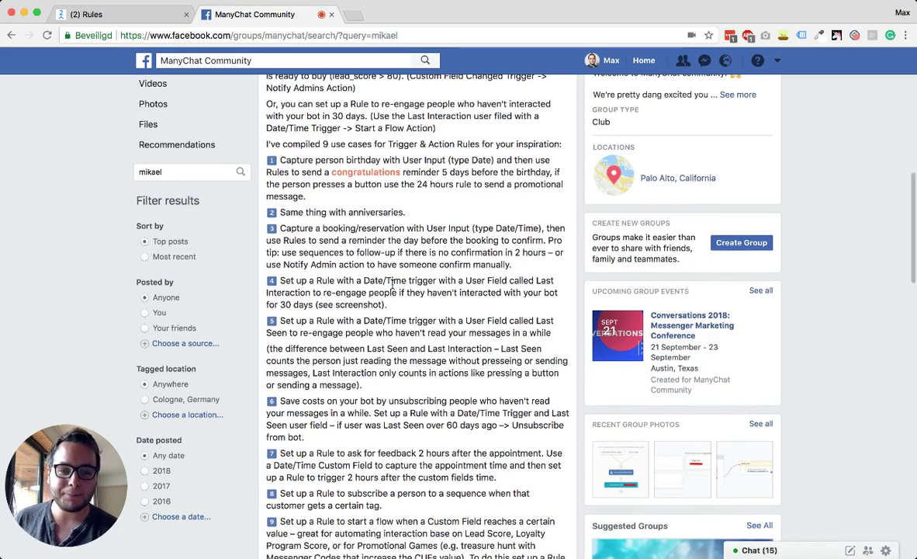
scroll(328, 253, "down", 4)
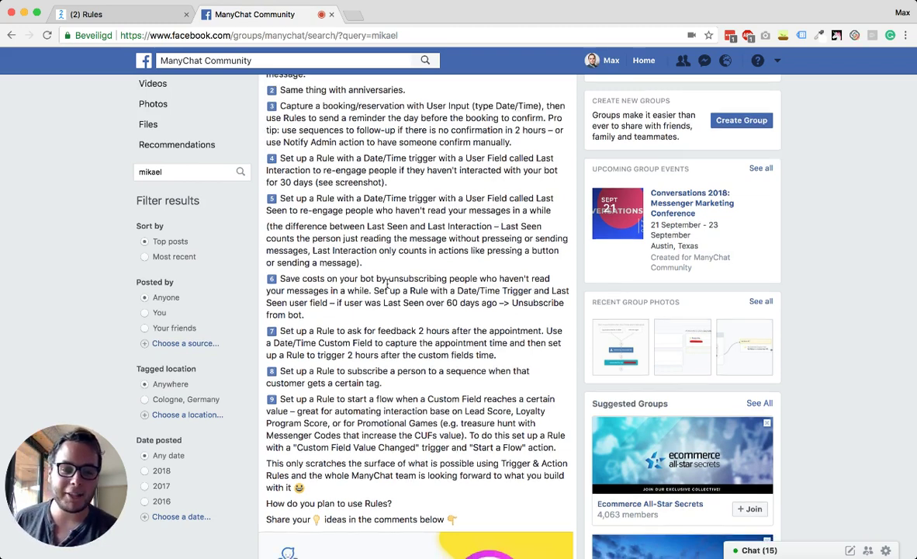
scroll(403, 264, "down", 3)
scroll(387, 283, "down", 1)
scroll(387, 283, "up", 5)
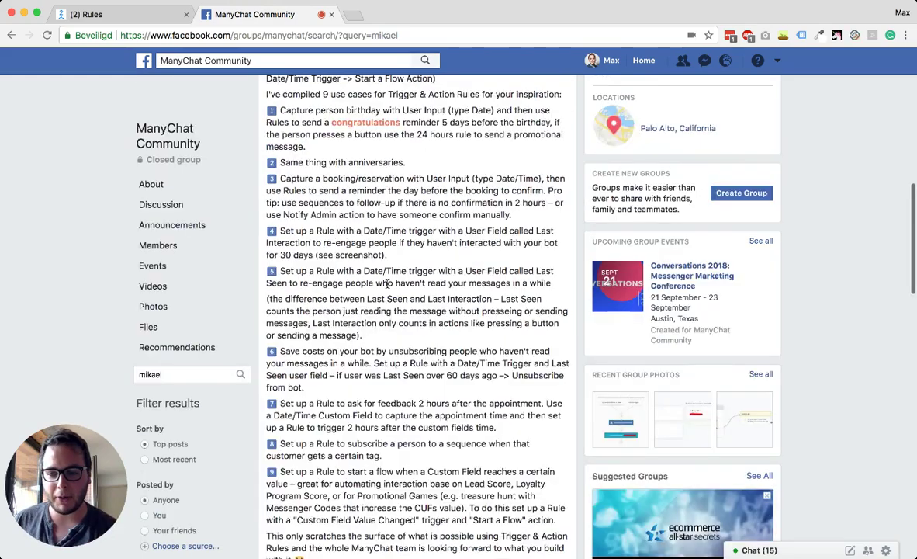
scroll(387, 283, "up", 3)
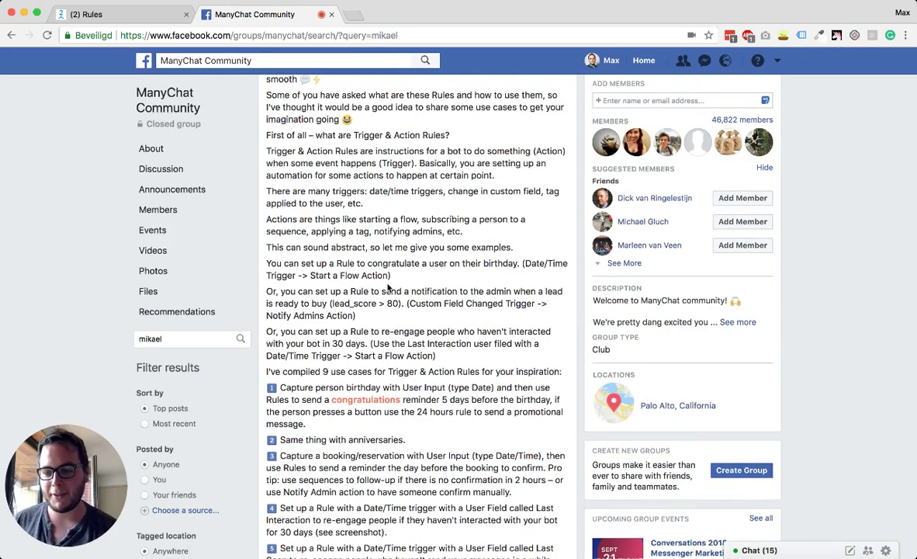
scroll(388, 288, "down", 5)
left_click(148, 15)
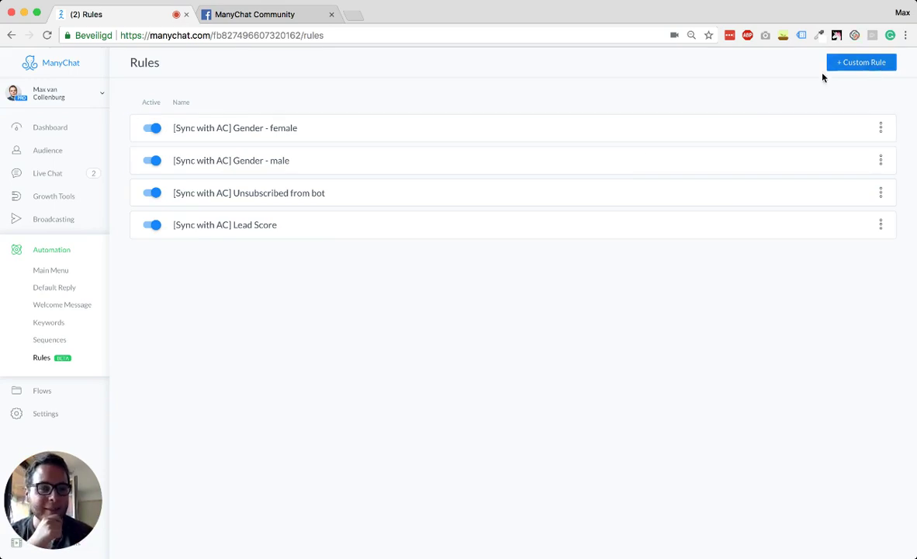
Create a new custom rule, New Rule #5, and pull up its trigger type options
left_click(852, 68)
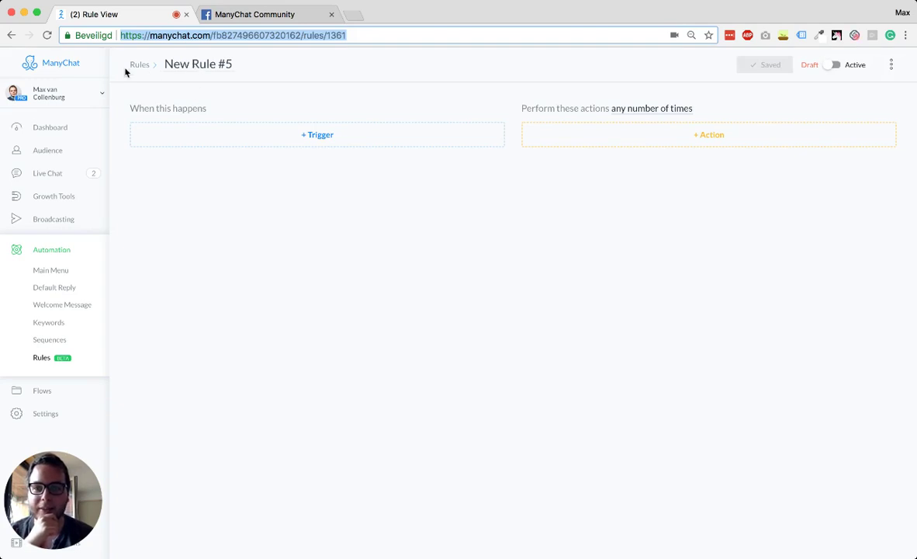
left_click(188, 61)
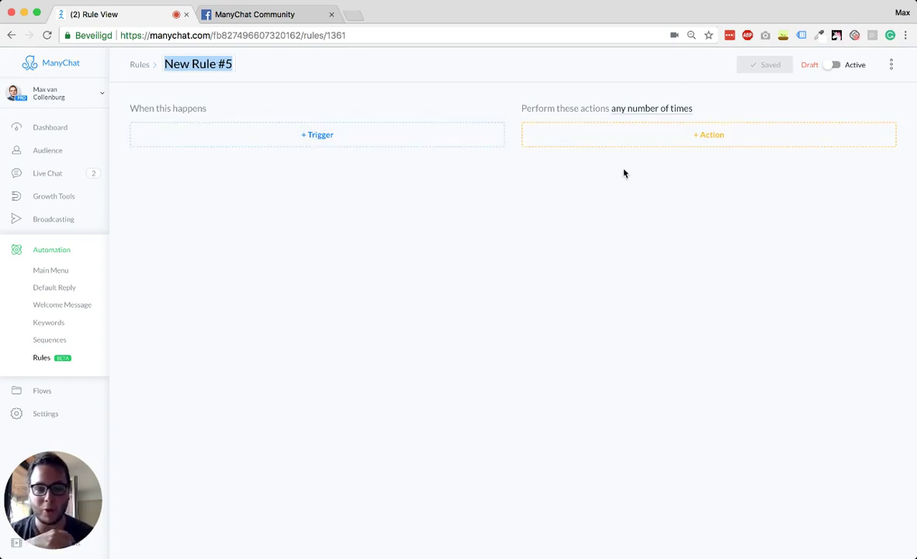
left_click(296, 145)
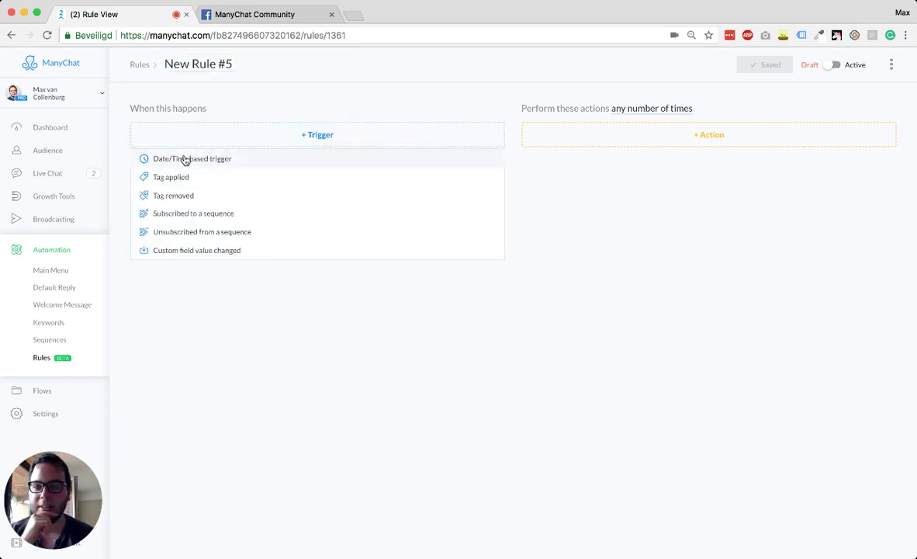
Add a Date/Time based trigger and bring up its user field choices
left_click(177, 159)
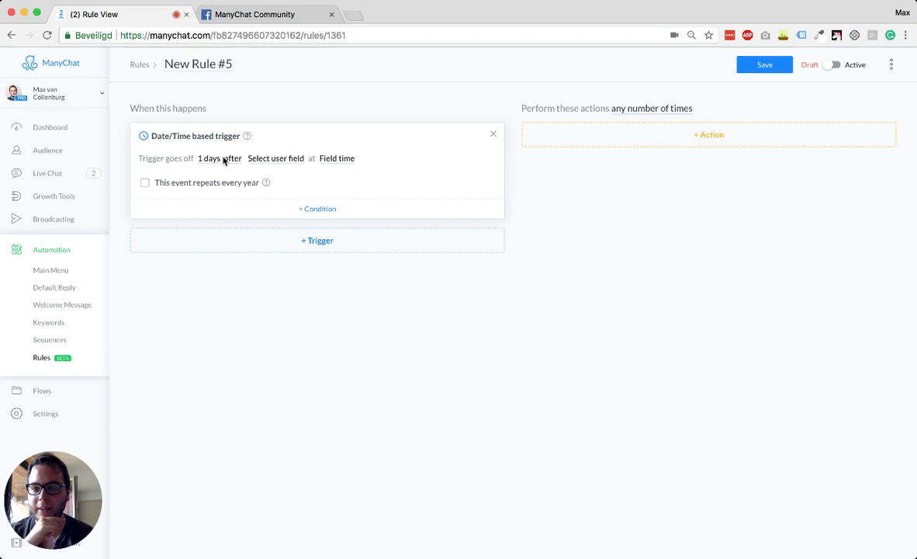
left_click(284, 160)
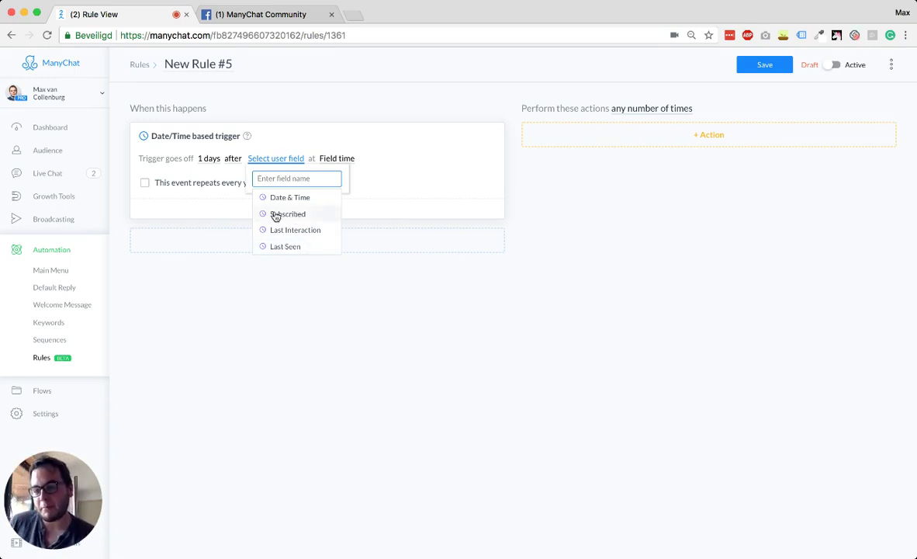
Base the trigger on the Subscribed field with a 30-day interval
left_click(287, 216)
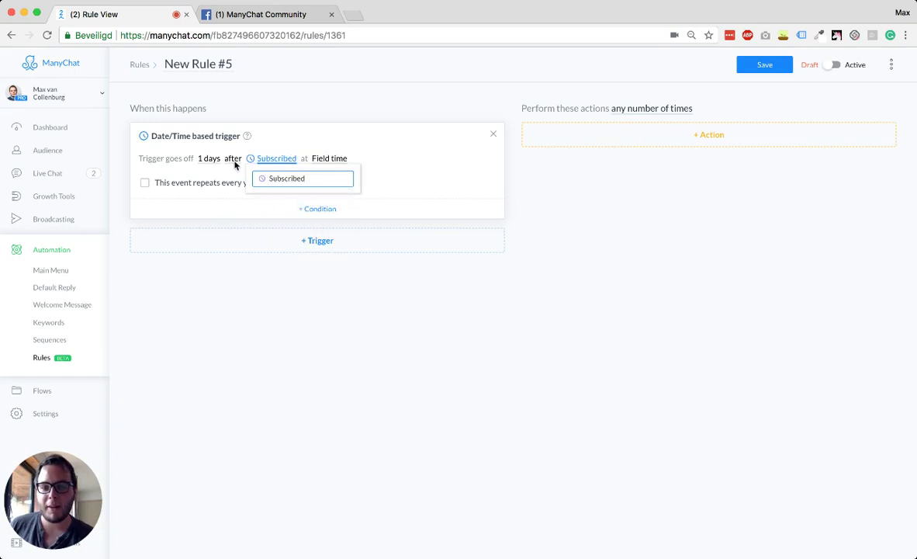
left_click(210, 160)
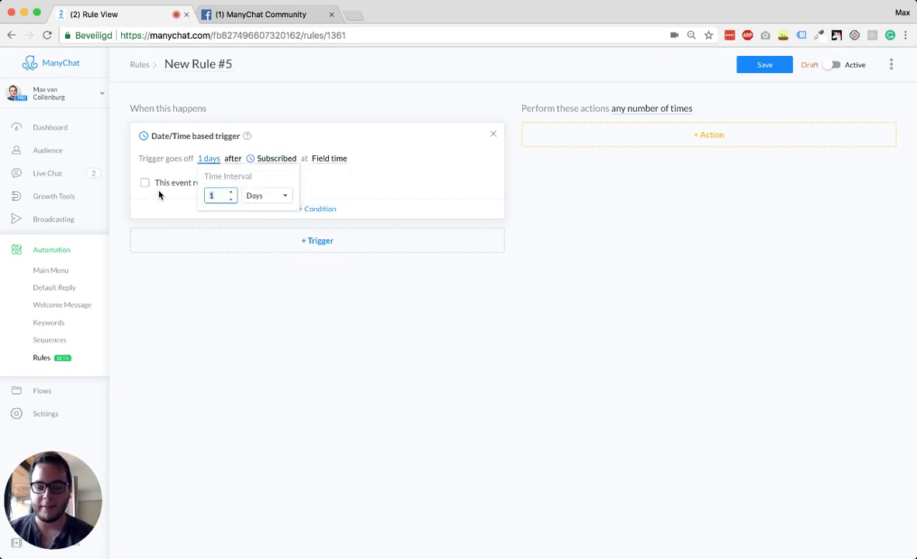
type("30")
left_click(344, 325)
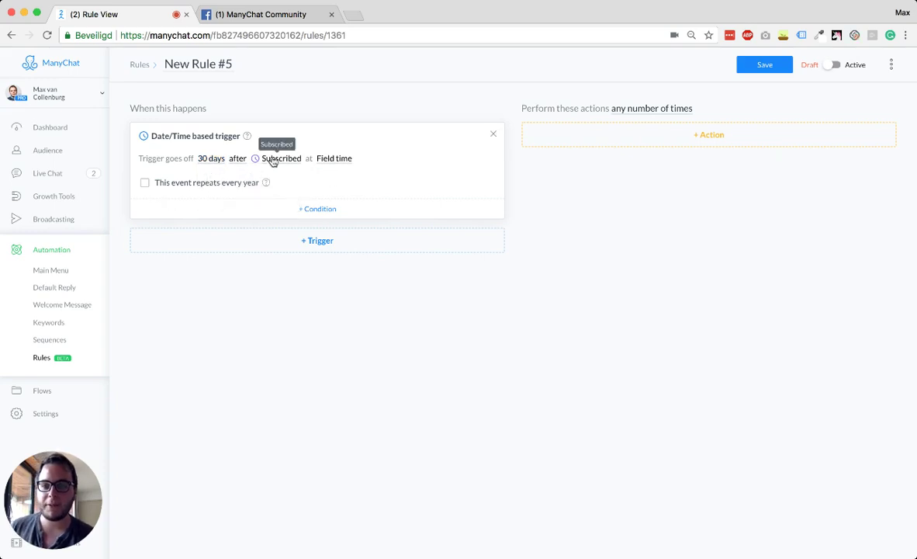
left_click(338, 160)
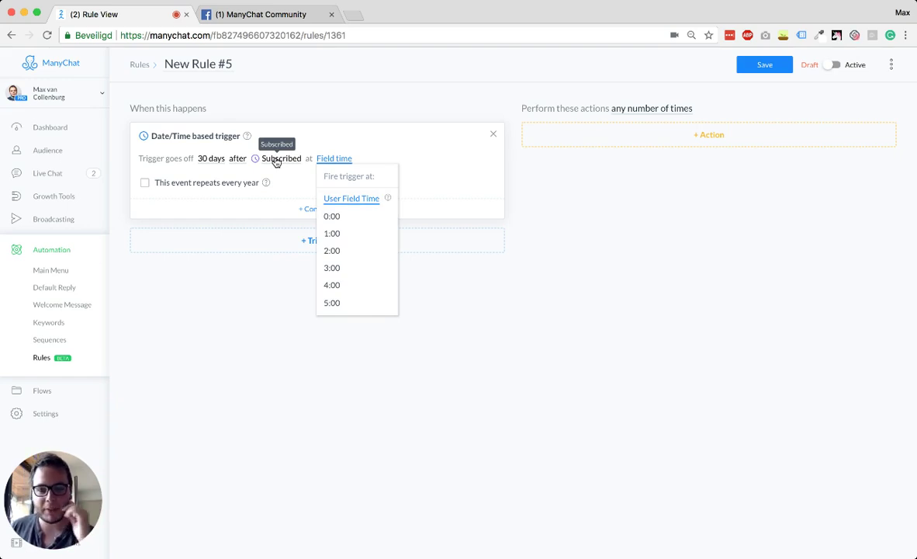
Set the Date/Time trigger to fire at 13:00
scroll(351, 251, "down", 5)
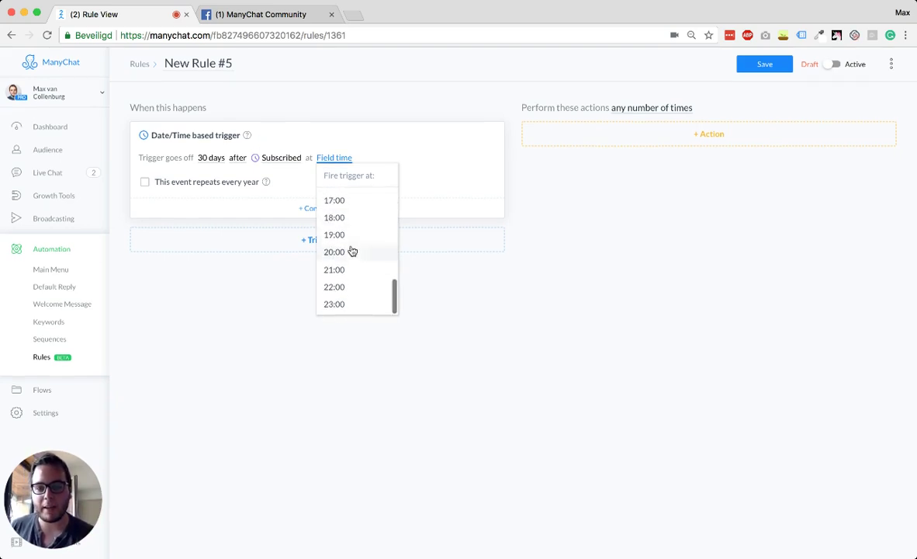
scroll(344, 257, "up", 3)
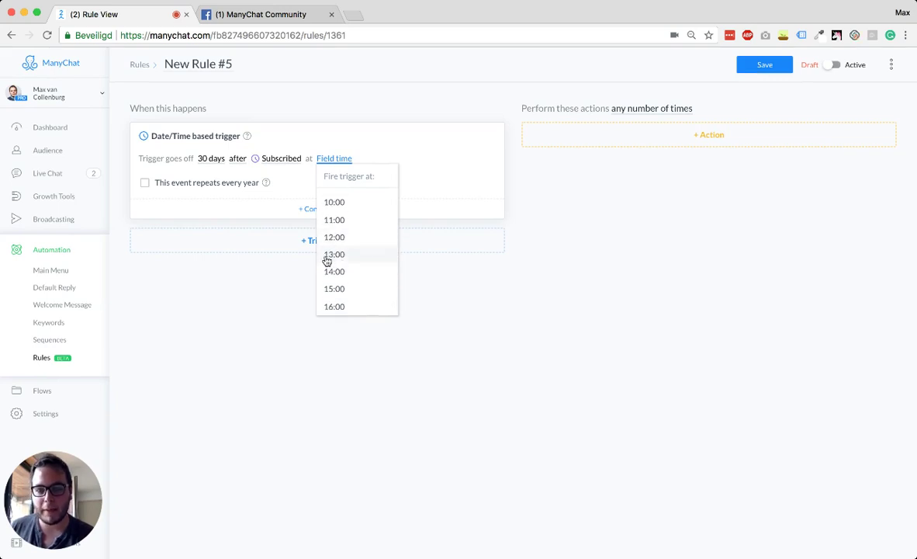
left_click(329, 255)
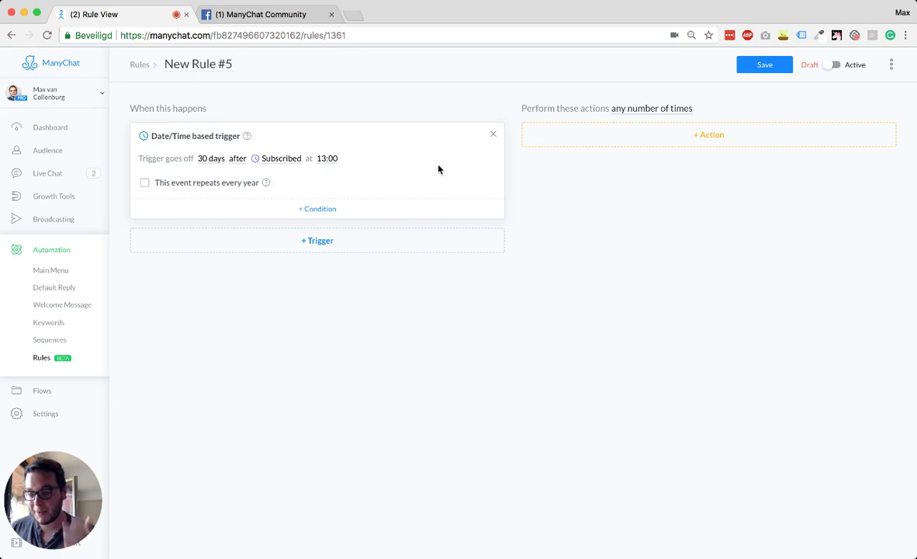
left_click(583, 128)
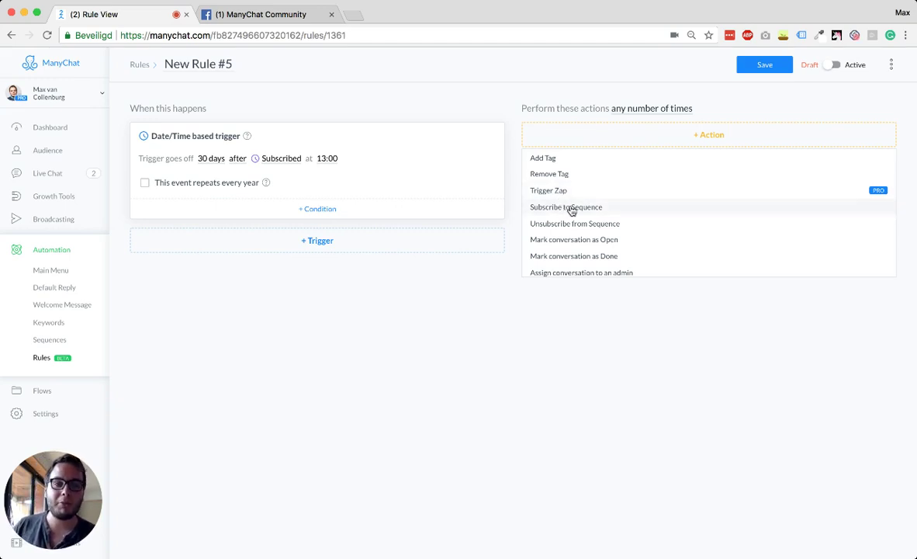
Scroll through the list of available actions for the rule
scroll(572, 211, "down", 5)
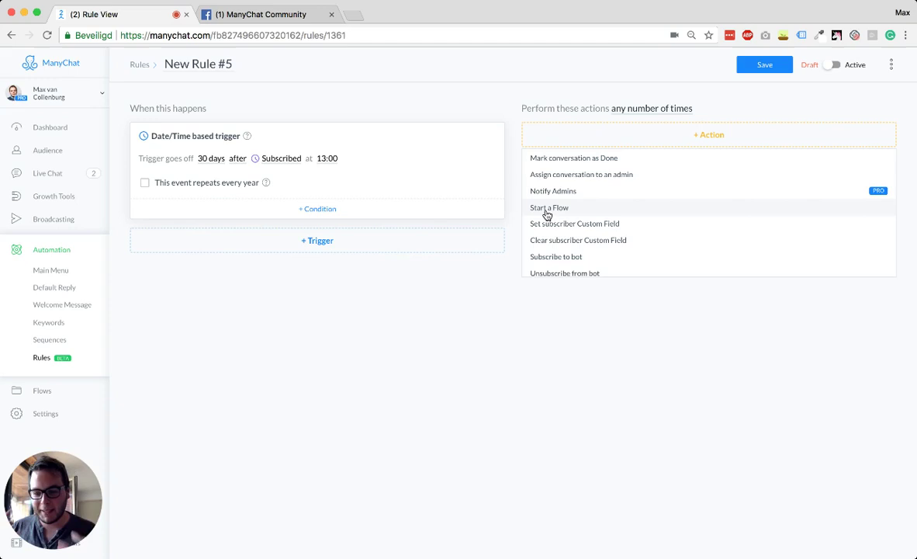
Dismiss the action list and delete the Date/Time trigger from New Rule #5
left_click(361, 284)
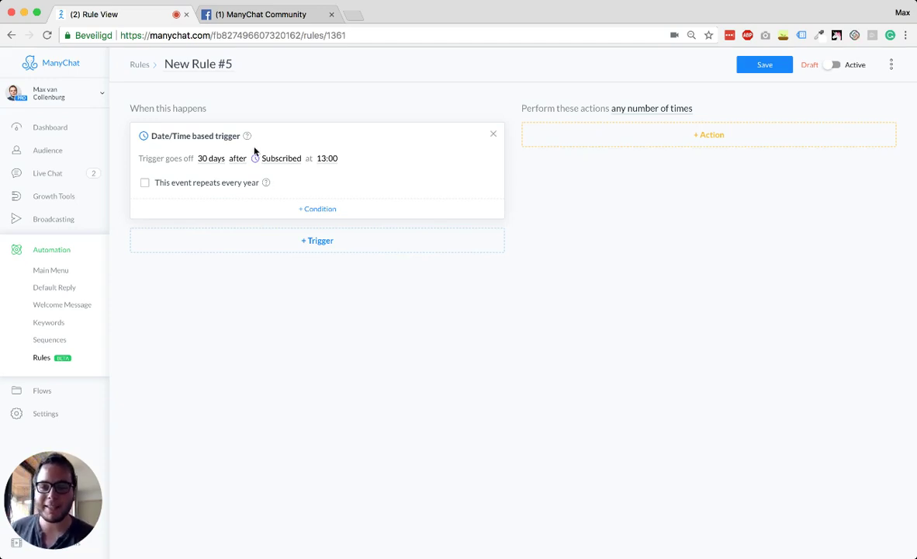
left_click(495, 137)
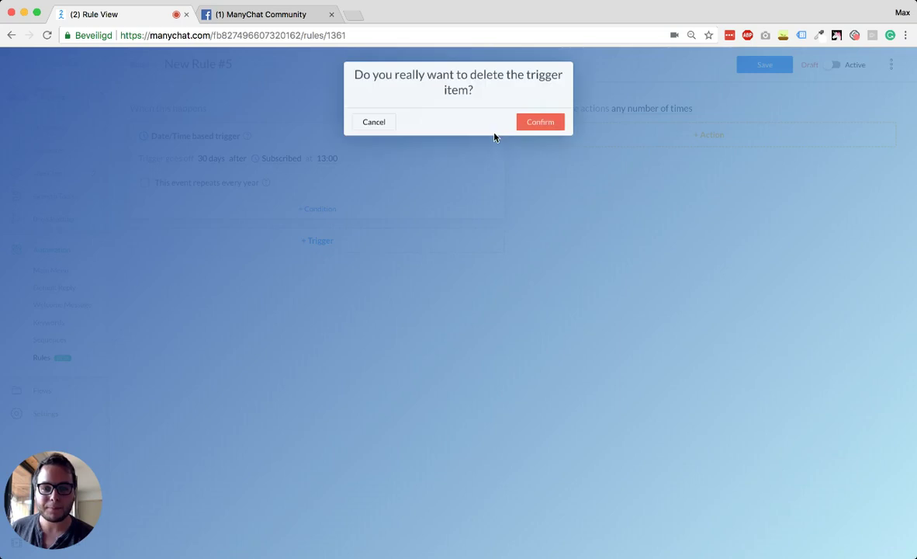
left_click(534, 122)
left_click(297, 135)
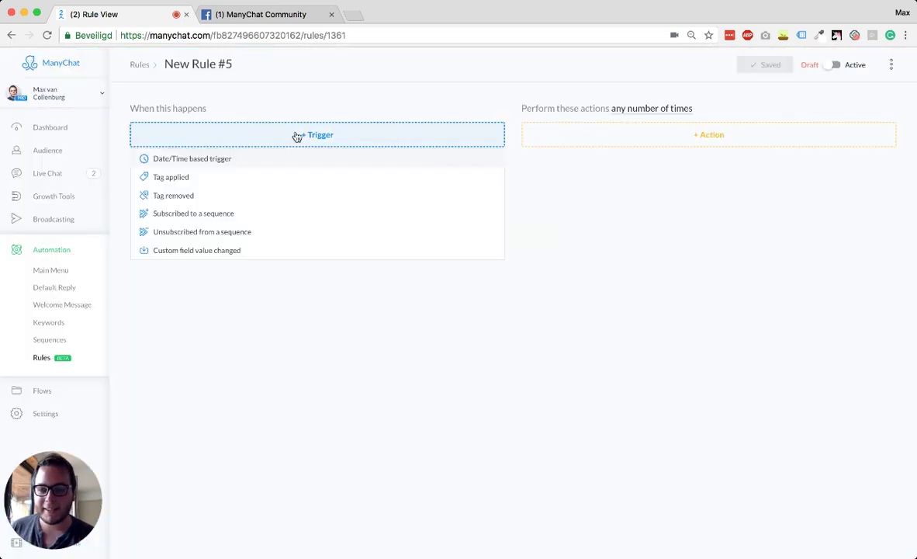
Add a Tag applied trigger using the tag '[Event] Typed: email for ZIP sync'
left_click(165, 178)
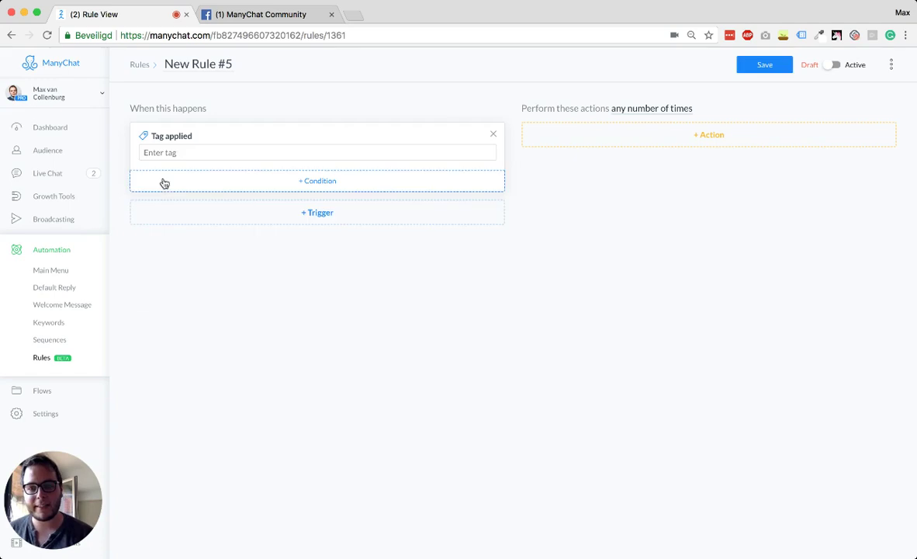
left_click(201, 153)
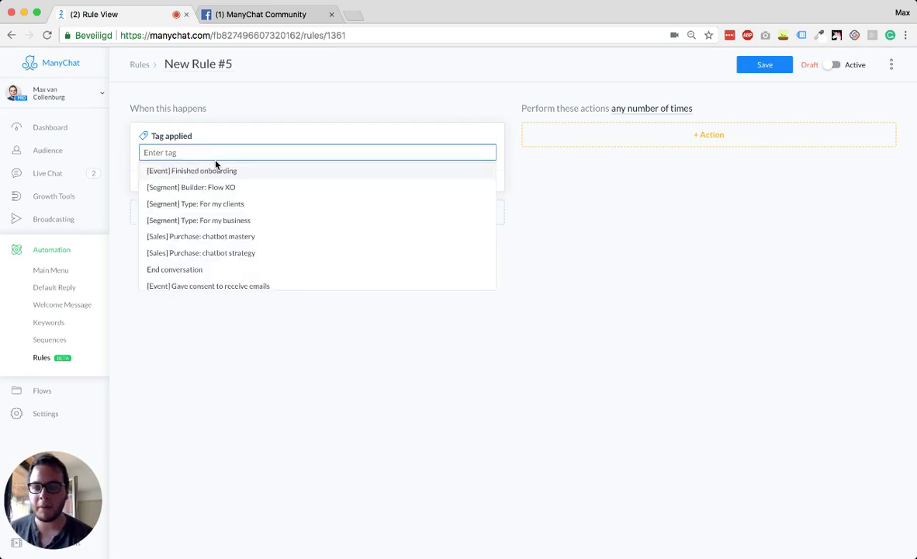
scroll(225, 223, "down", 4)
scroll(225, 222, "down", 3)
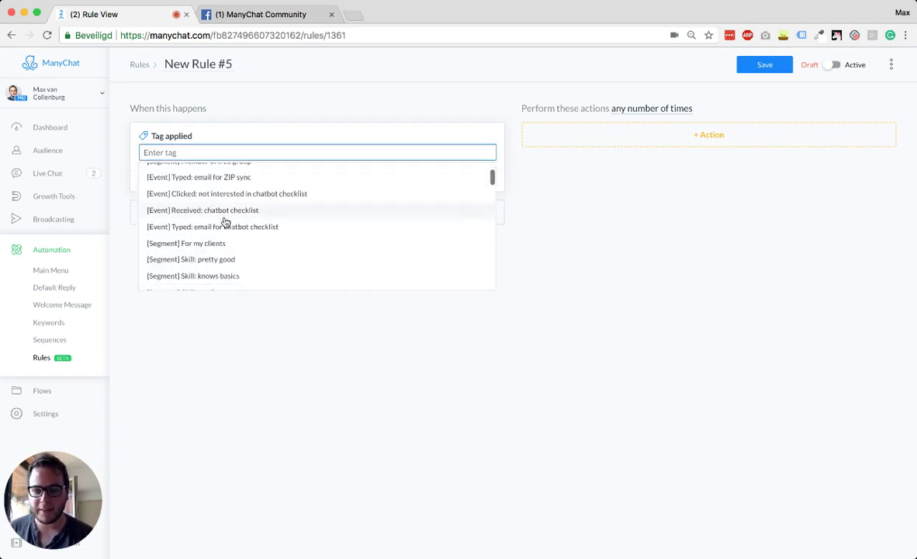
scroll(259, 242, "down", 1)
scroll(252, 252, "up", 3)
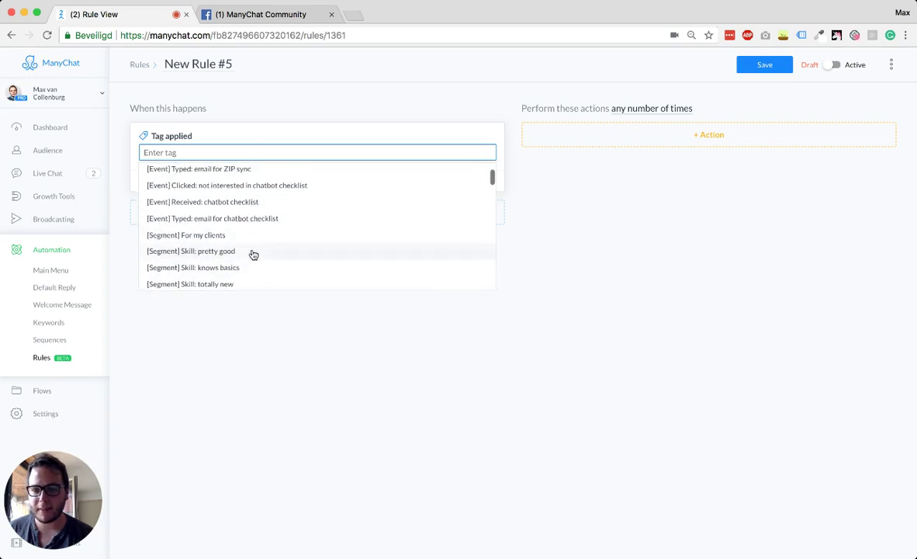
scroll(227, 213, "up", 1)
left_click(224, 194)
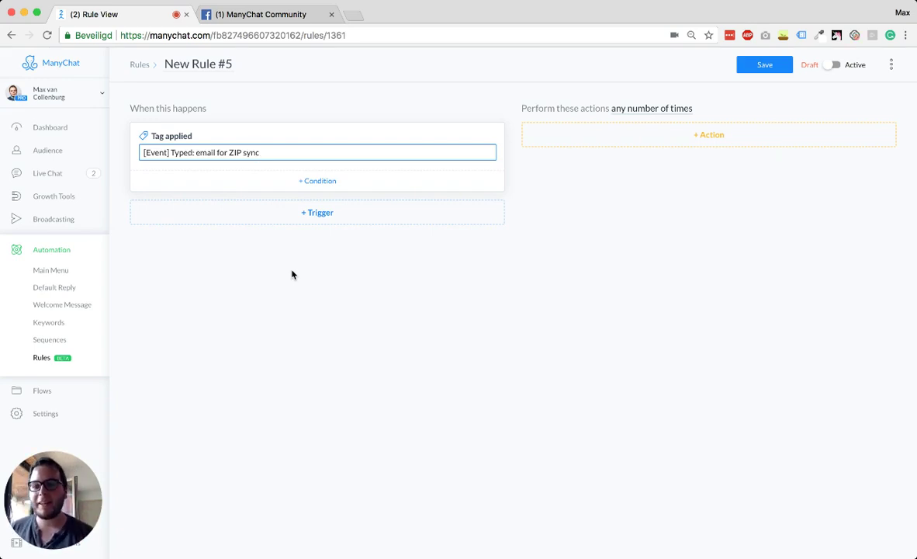
left_click(278, 235)
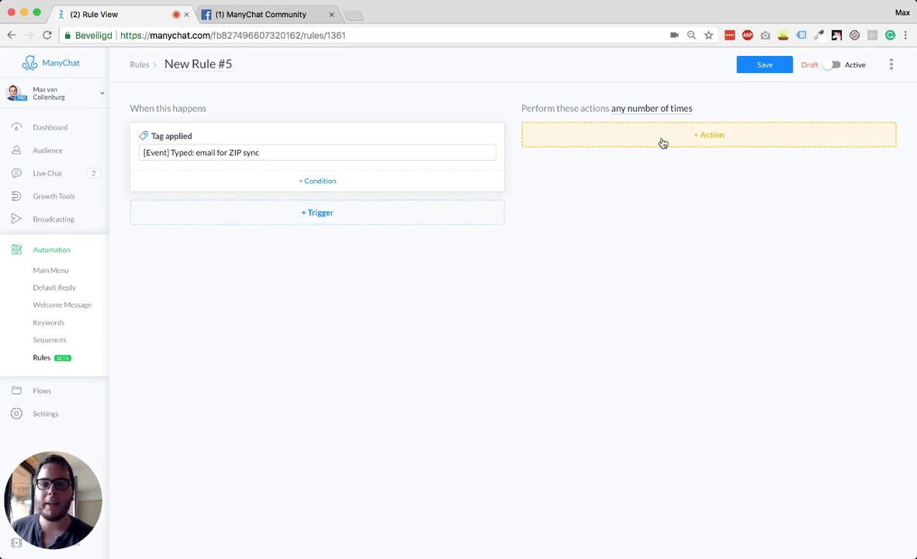
left_click(621, 138)
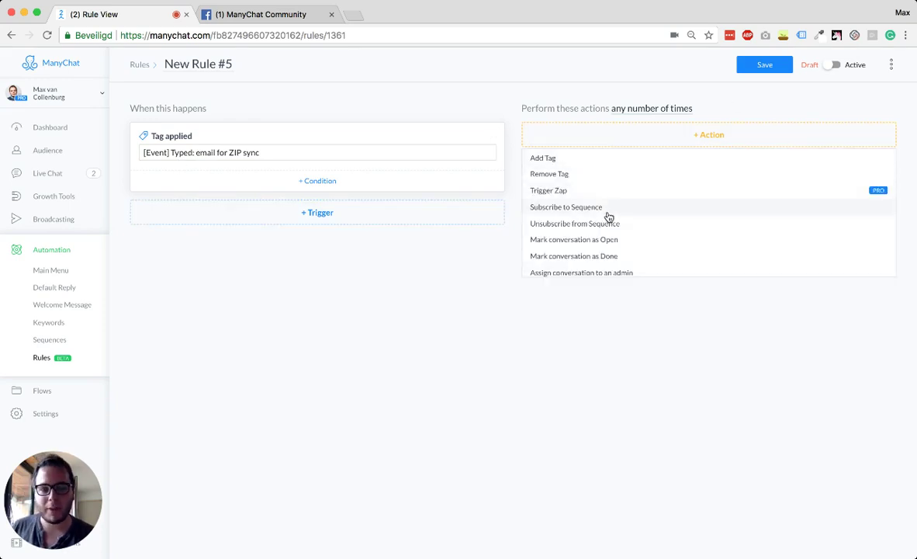
left_click(544, 194)
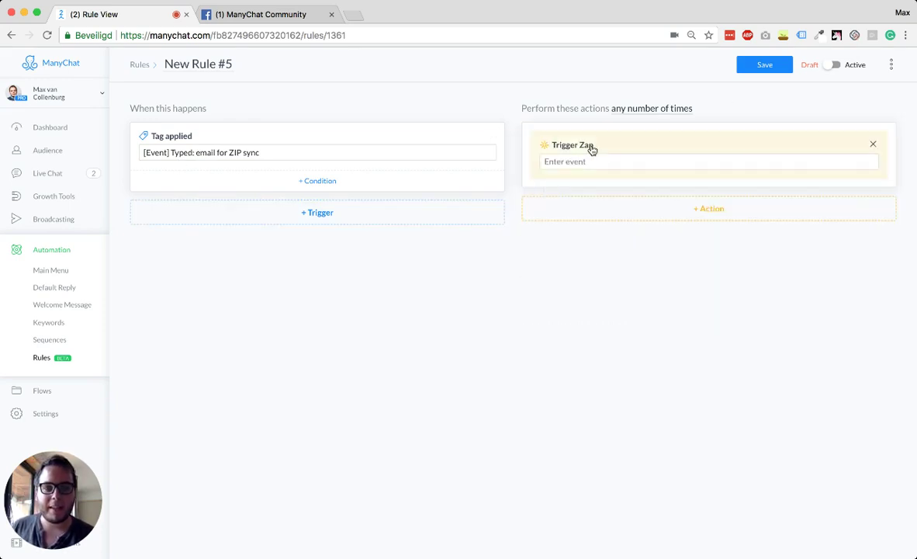
left_click(873, 143)
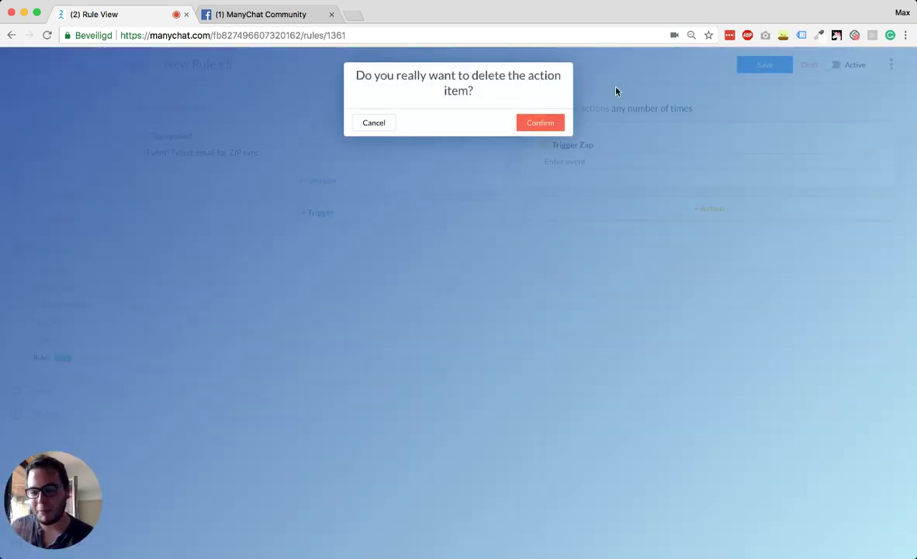
left_click(543, 124)
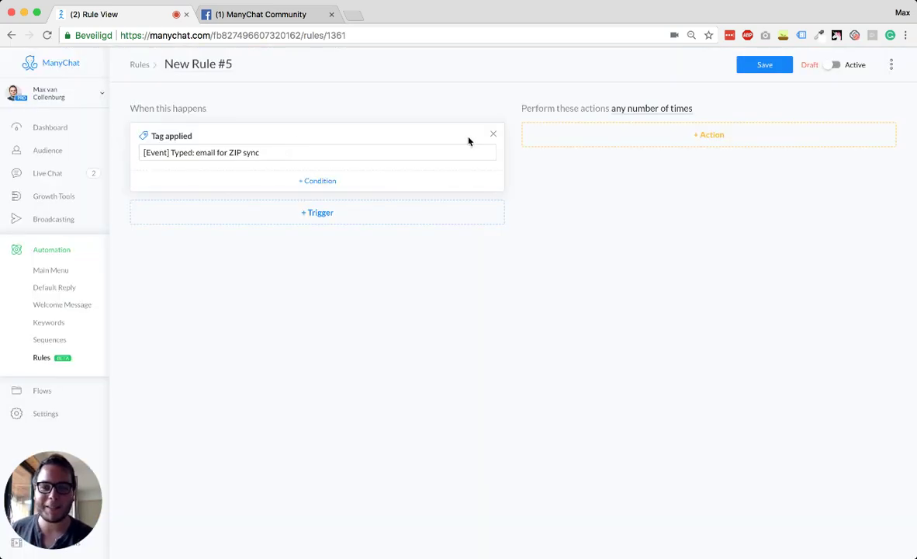
Replace the trigger's tag by searching '[Segment]' and picking '[Segment] Builder: ManyChat'
left_click(345, 149)
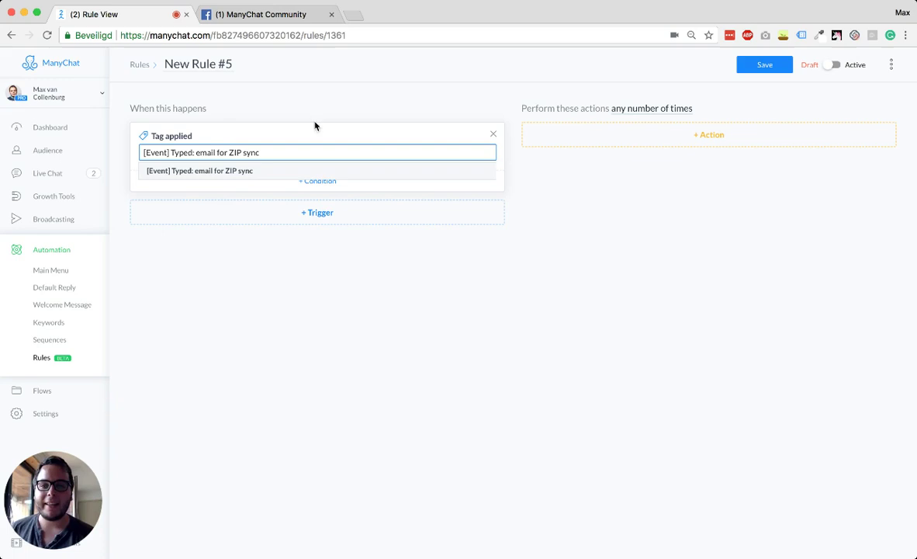
key("super+a")
key("BackSpace")
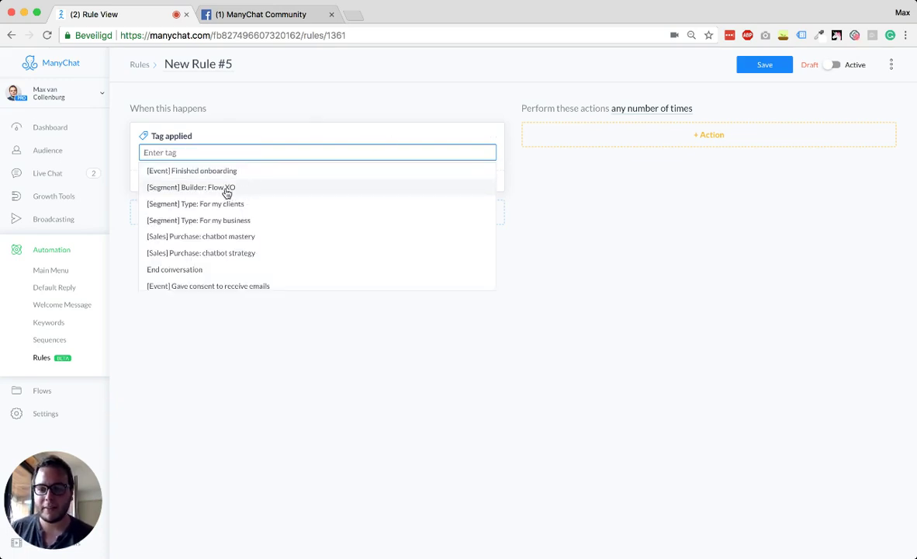
type("[Segment")
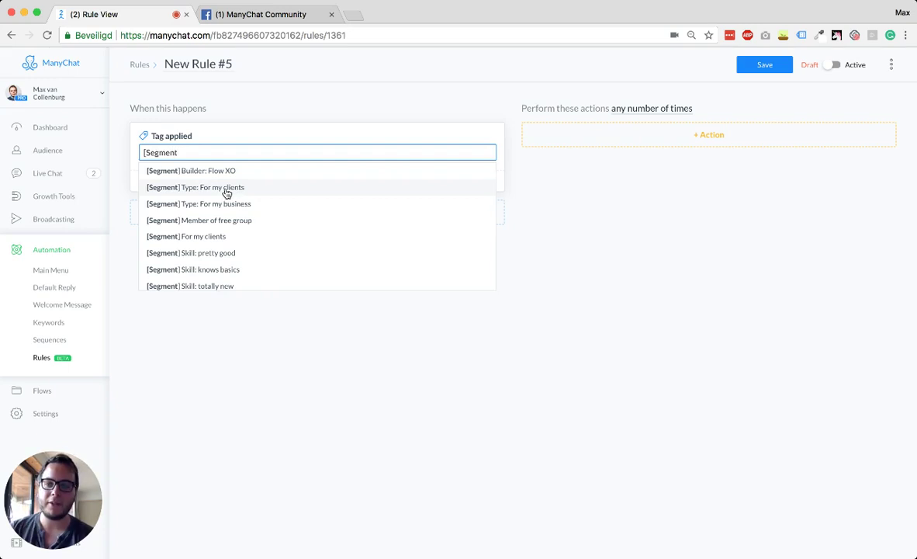
type("]")
scroll(230, 217, "down", 3)
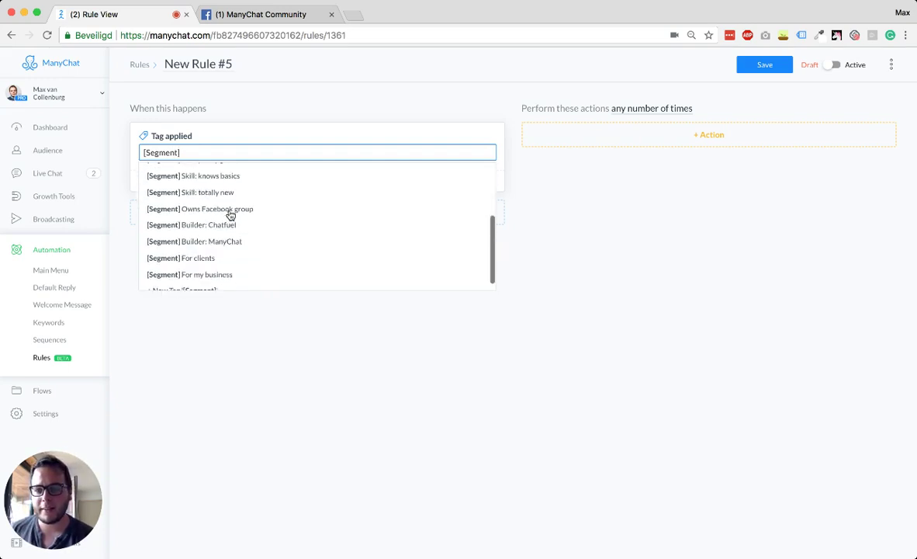
left_click(214, 241)
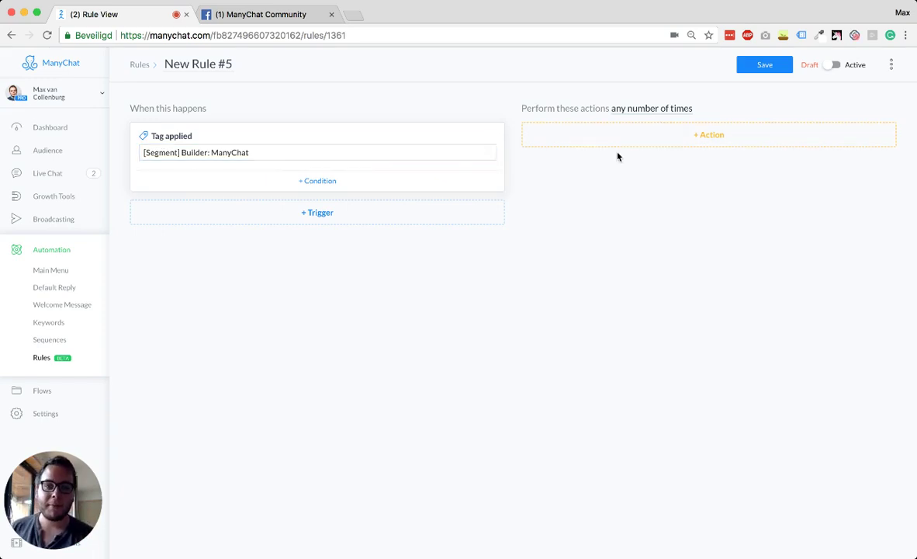
left_click(599, 132)
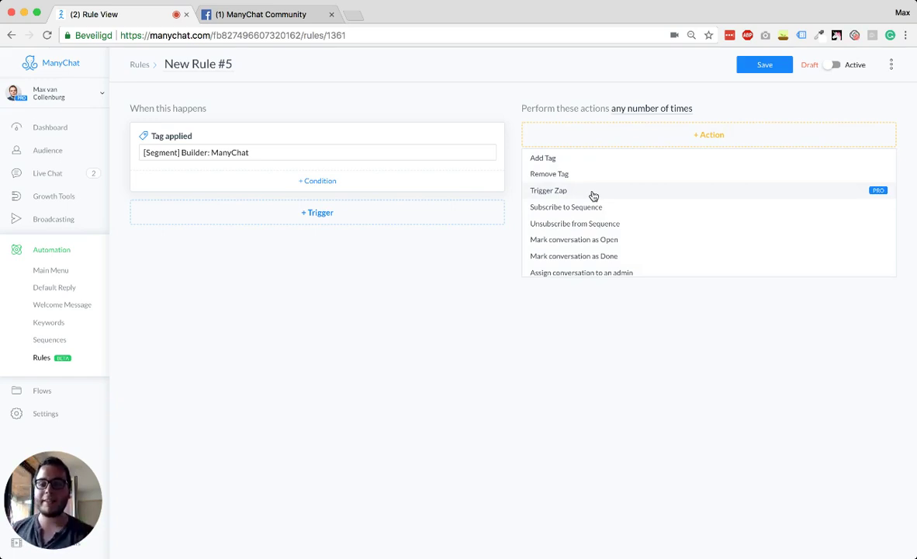
scroll(592, 232, "down", 3)
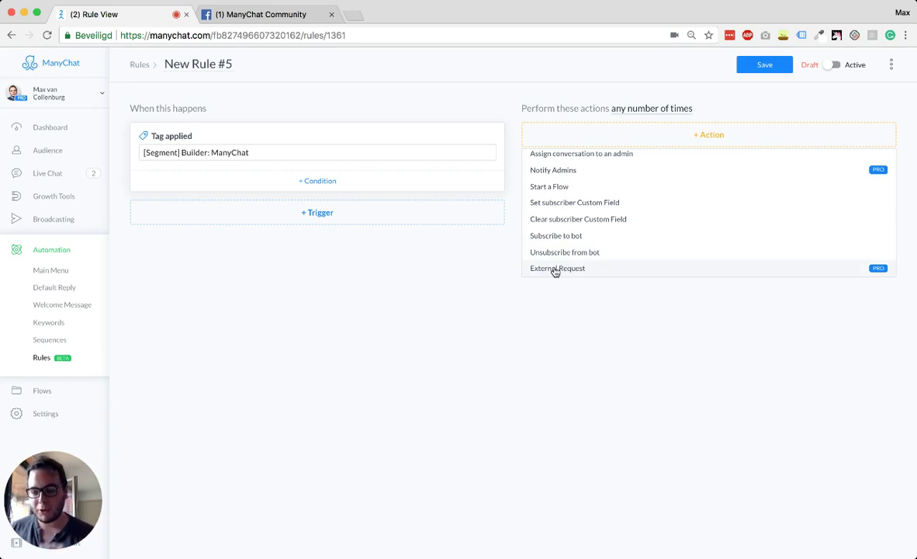
Delete the Tag applied trigger from New Rule #5 and confirm the deletion
left_click(481, 256)
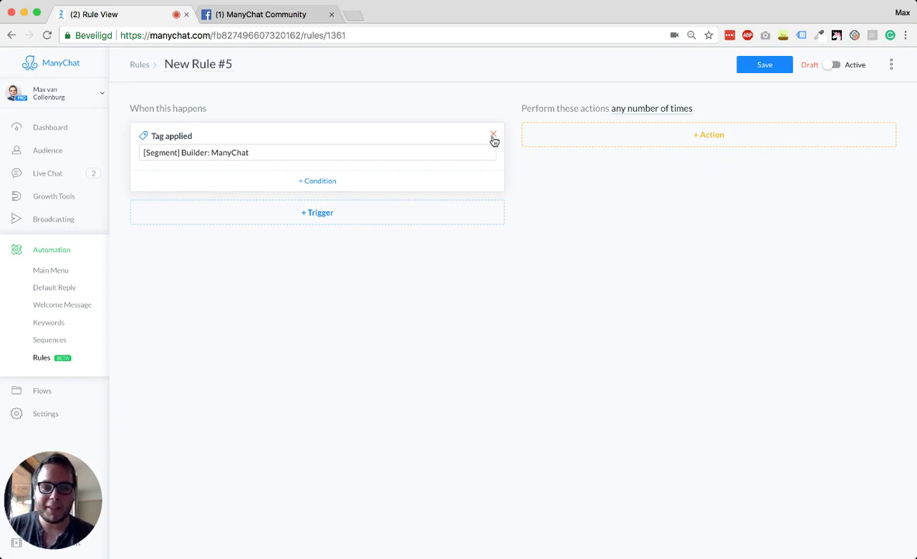
left_click(494, 136)
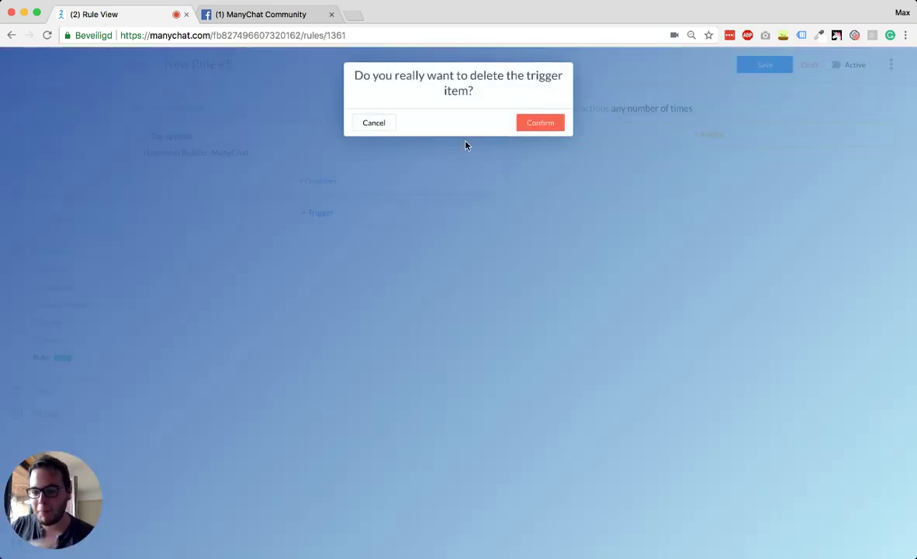
left_click(556, 130)
Browse the available trigger types without adding one, then close the list
left_click(334, 139)
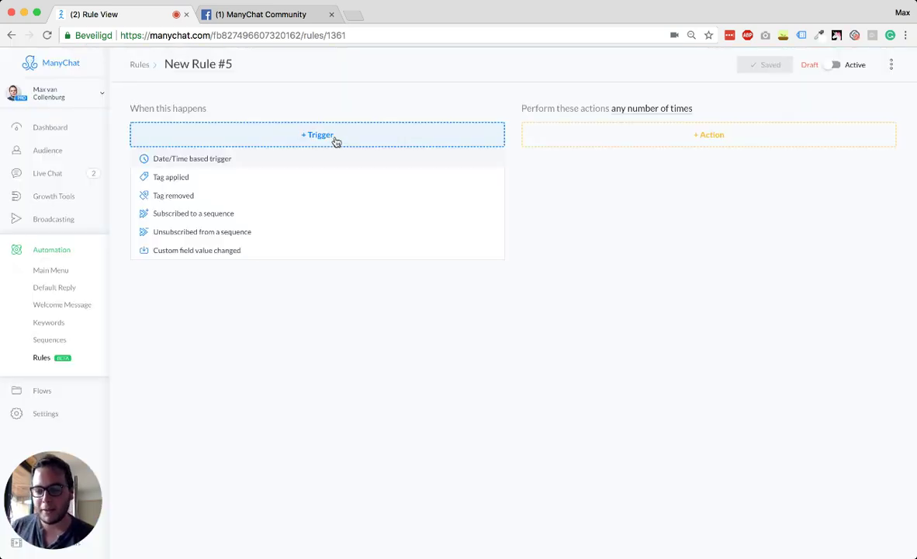
scroll(313, 190, "down", 1)
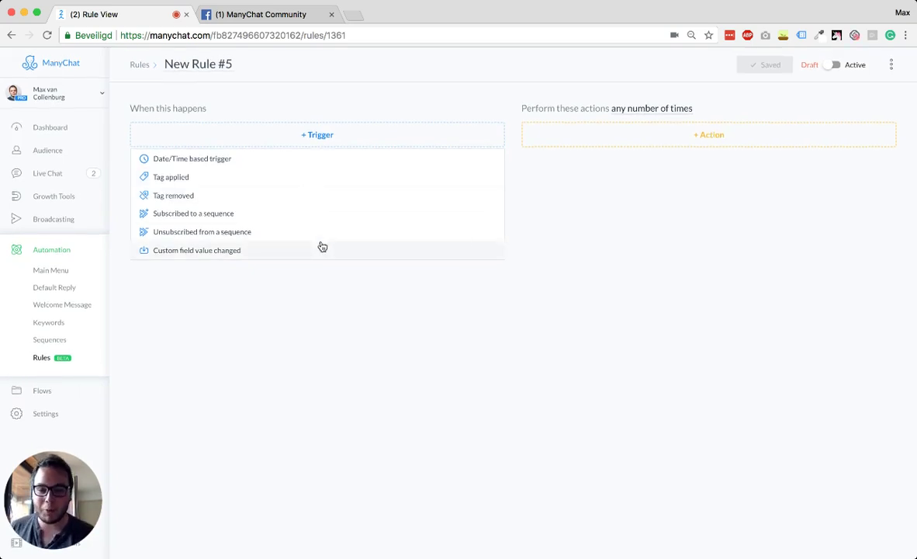
left_click(578, 200)
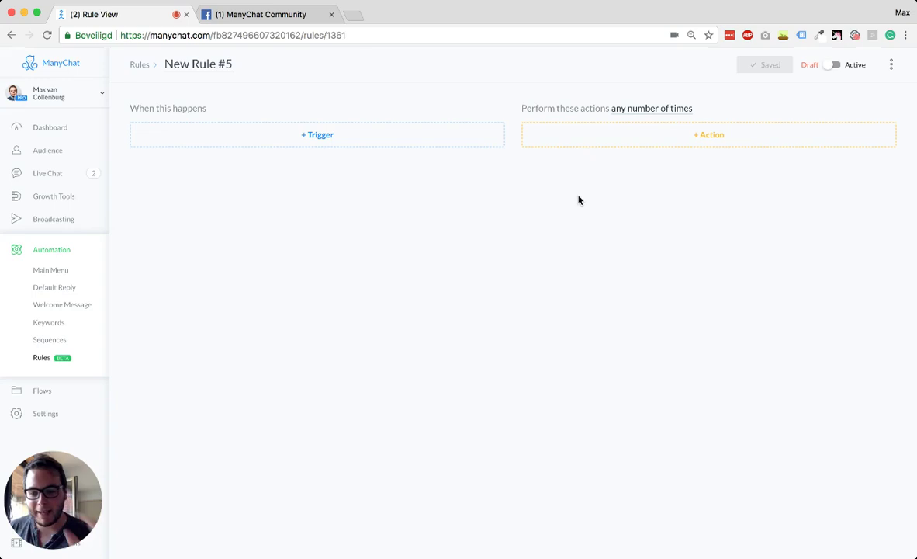